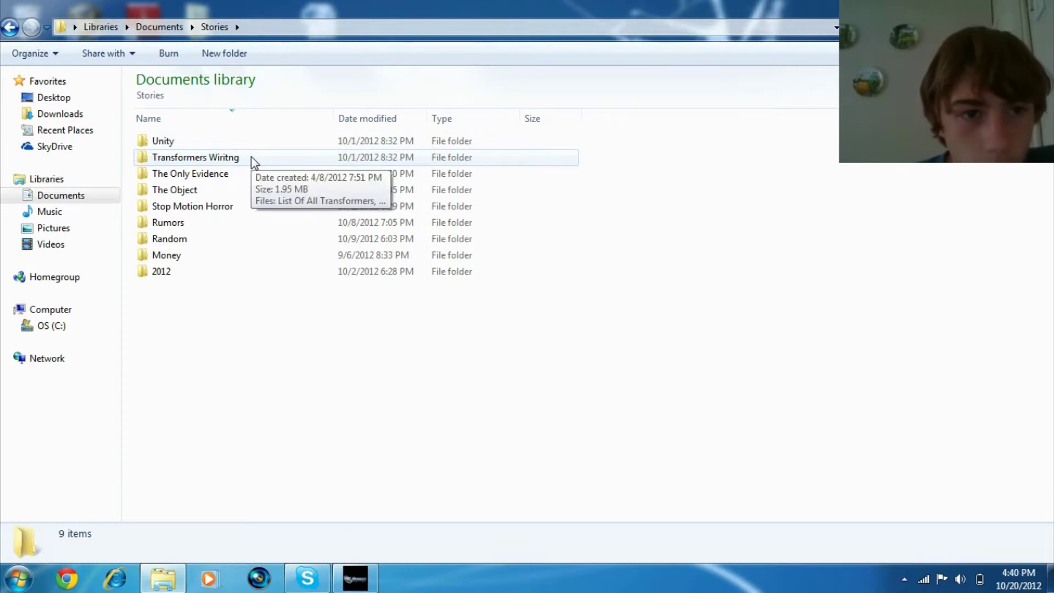
# Open 'Transformers Defiance Screenplay' from the Transformers Wiritng folder, showing its title page
pyautogui.doubleClick(251, 157)
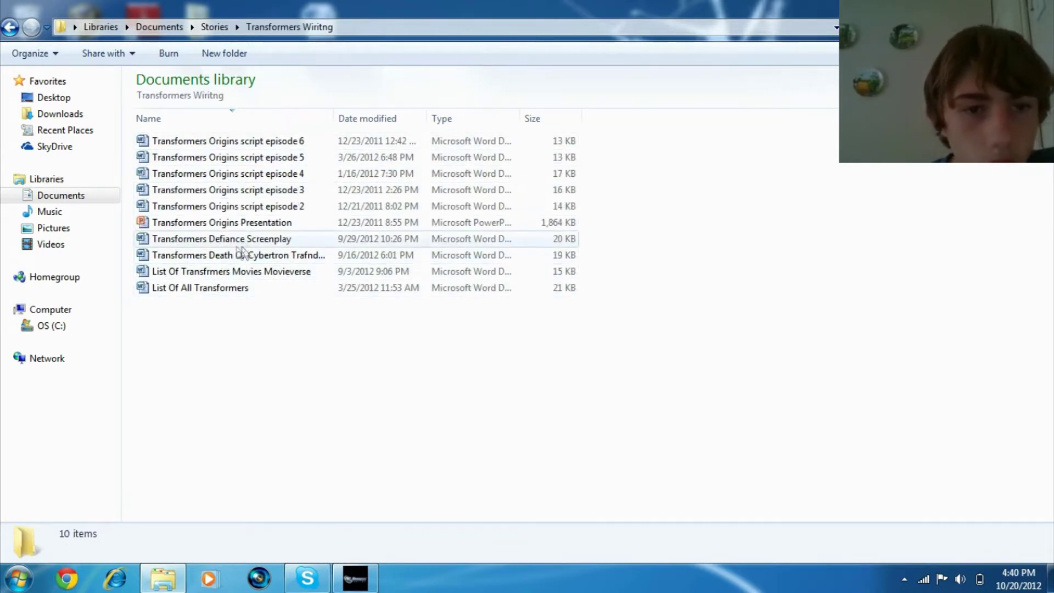
pyautogui.doubleClick(267, 239)
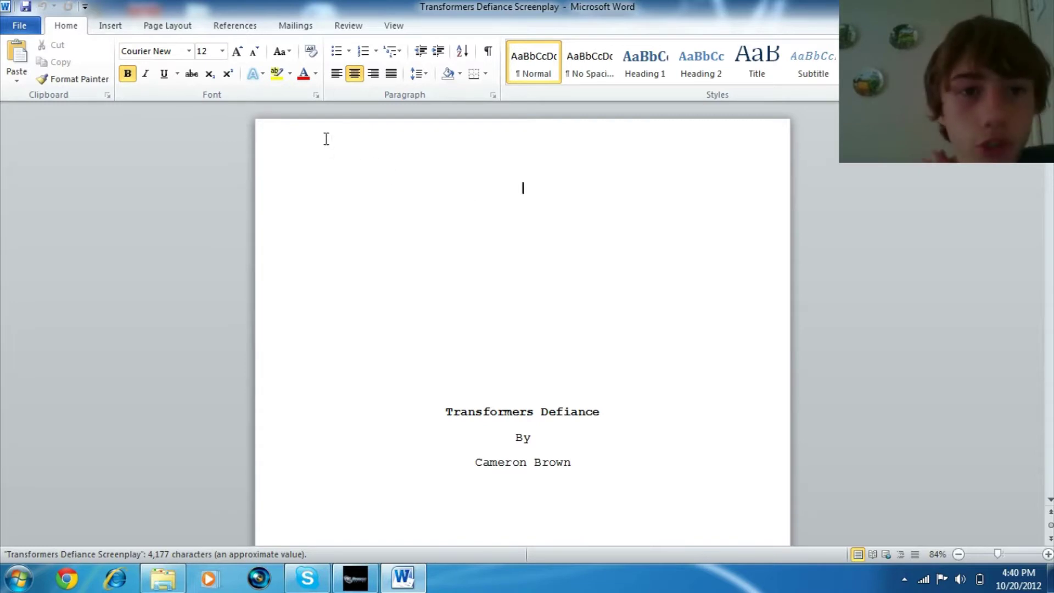
pyautogui.scroll(-2, 491, 266)
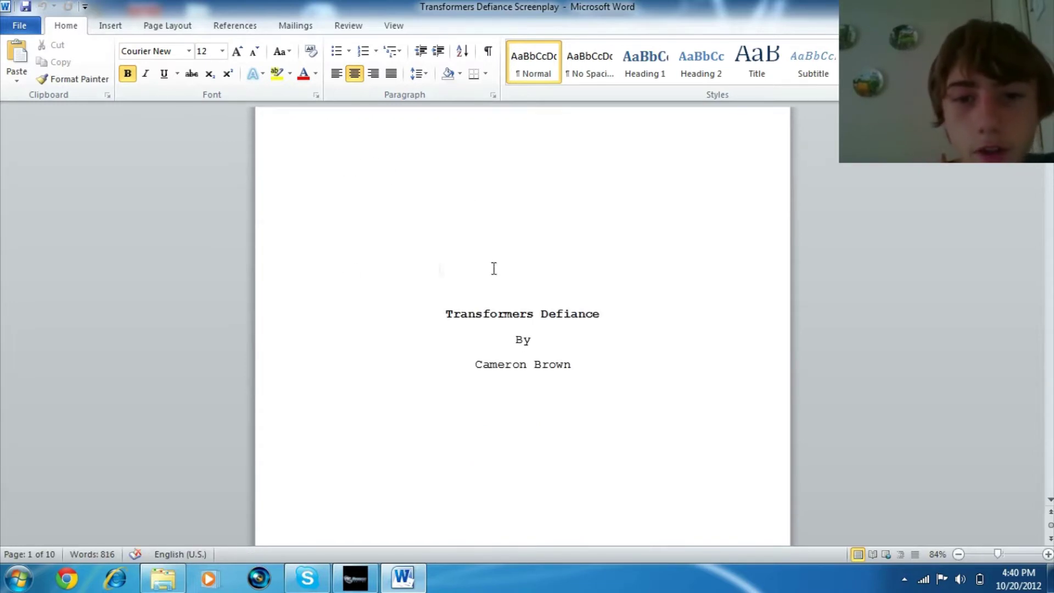
pyautogui.scroll(-3, 492, 203)
pyautogui.scroll(-1, 492, 198)
pyautogui.scroll(-1, 509, 200)
pyautogui.scroll(3, 510, 200)
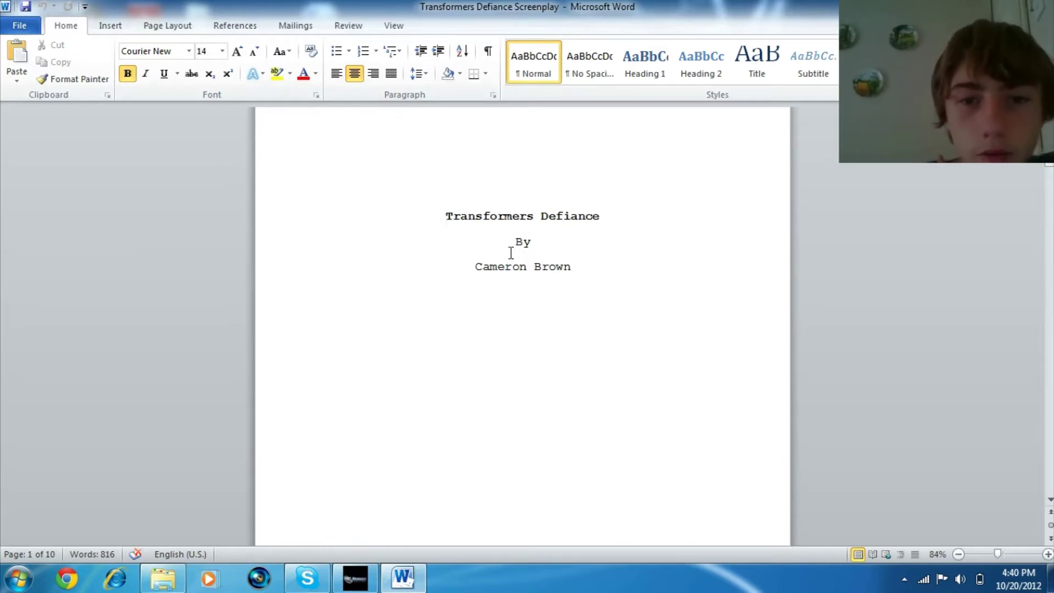
pyautogui.scroll(3, 511, 254)
pyautogui.scroll(-3, 427, 328)
pyautogui.scroll(-3, 461, 327)
pyautogui.scroll(-3, 459, 346)
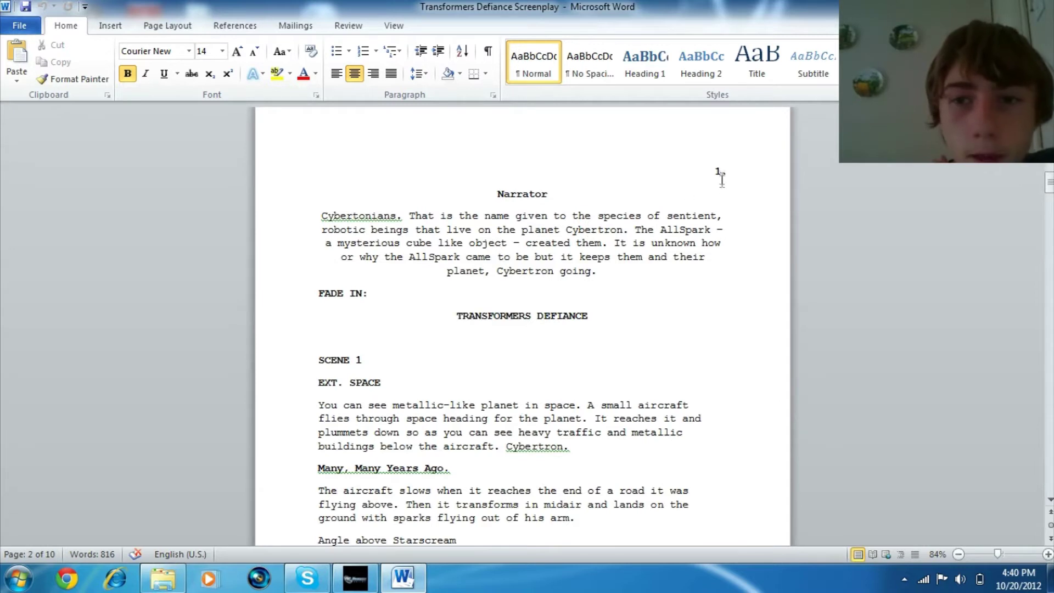
pyautogui.click(692, 230)
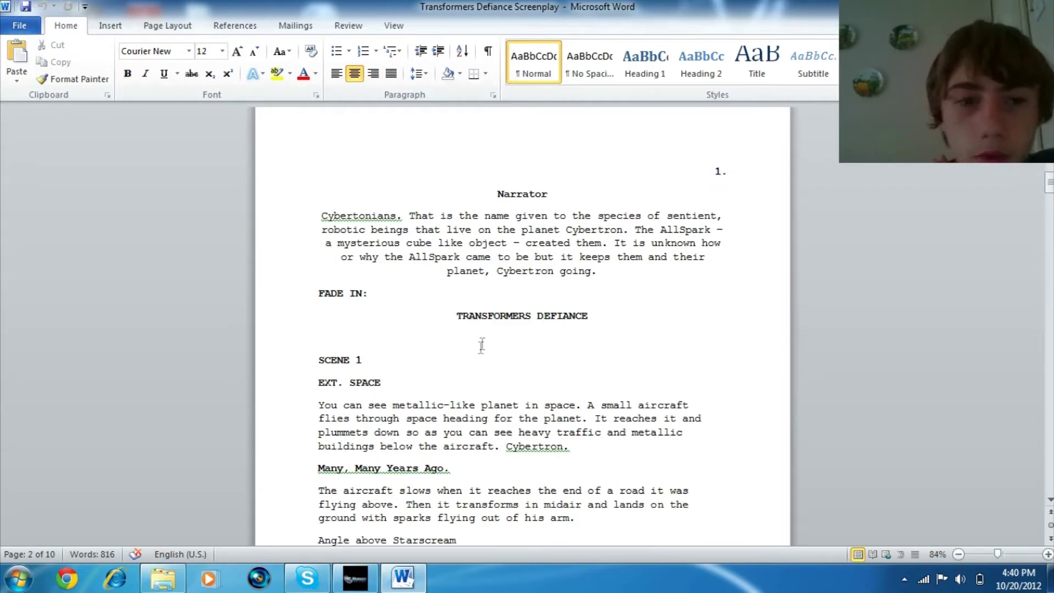
pyautogui.scroll(-1, 482, 346)
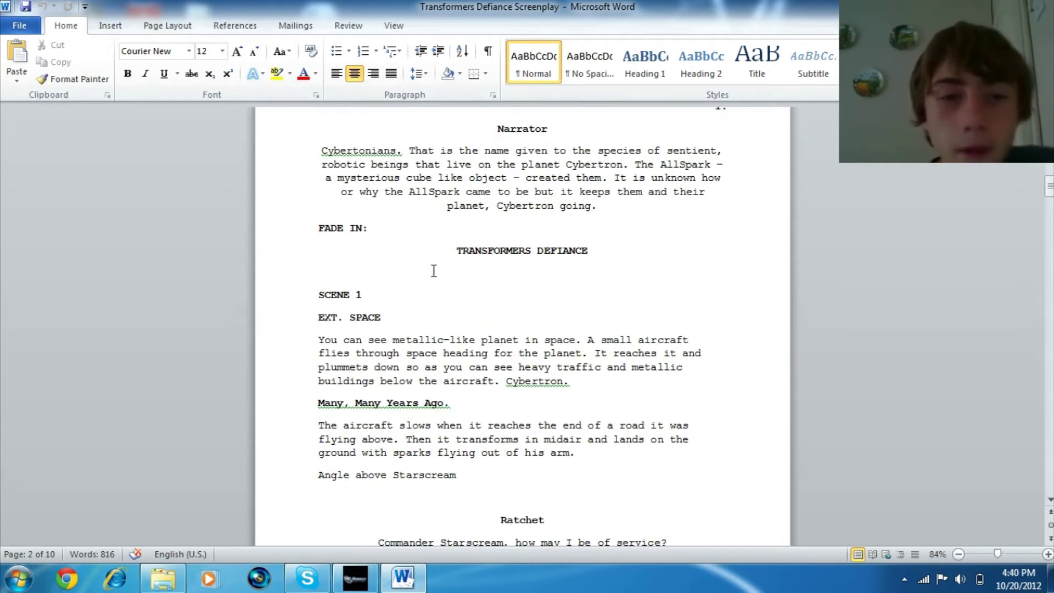
pyautogui.moveTo(318, 295); pyautogui.dragTo(368, 292)
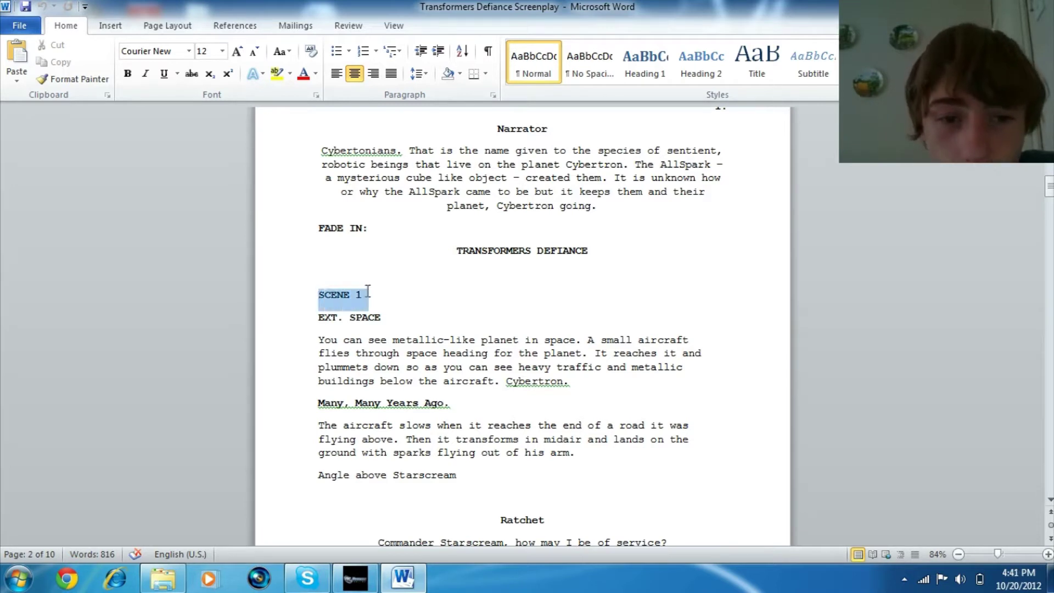
pyautogui.click(425, 293)
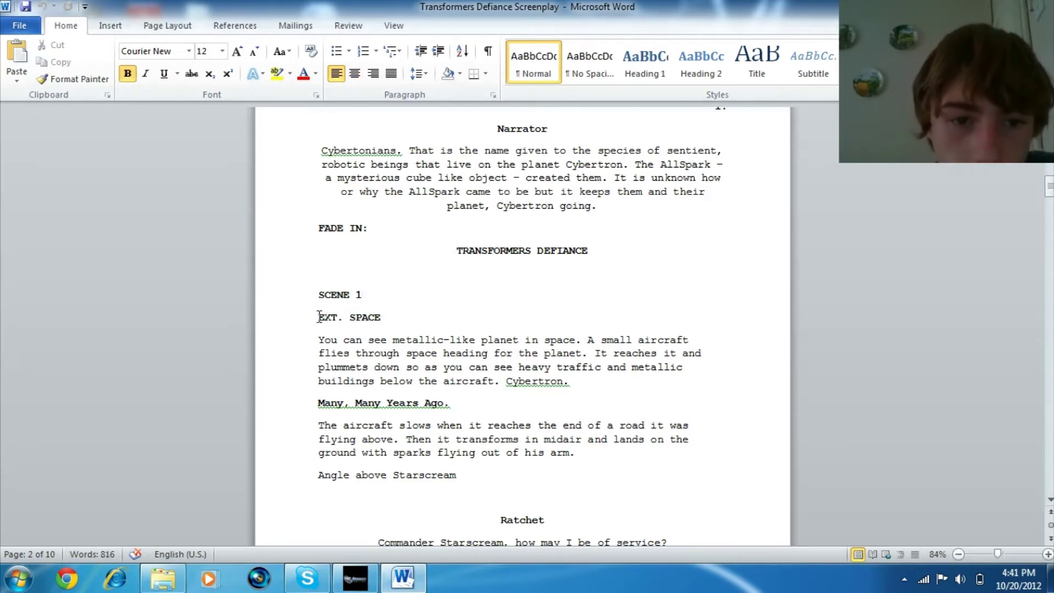
pyautogui.moveTo(317, 317); pyautogui.dragTo(348, 316)
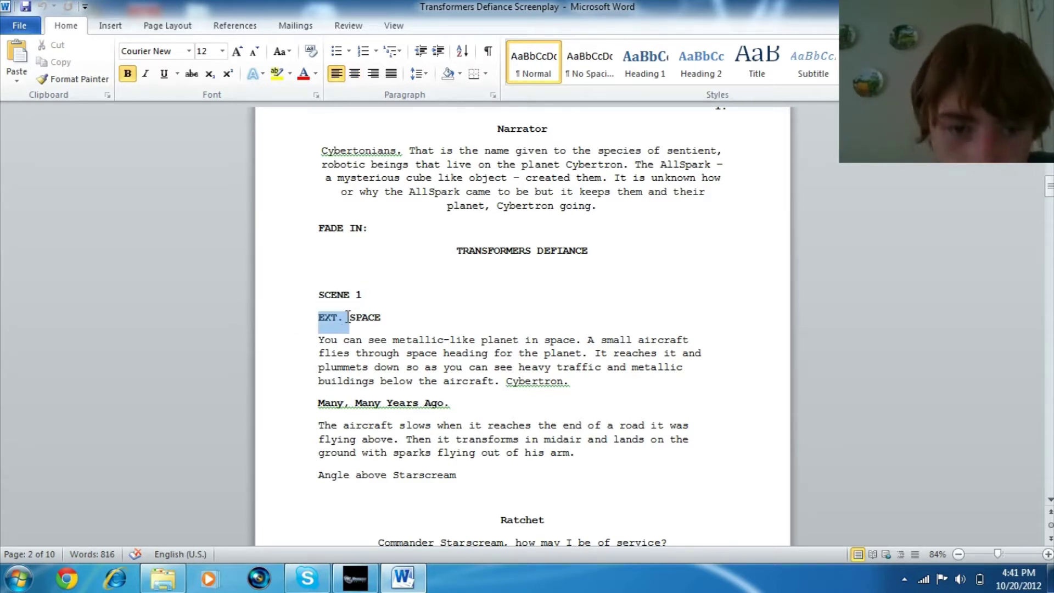
pyautogui.moveTo(348, 317); pyautogui.dragTo(301, 307)
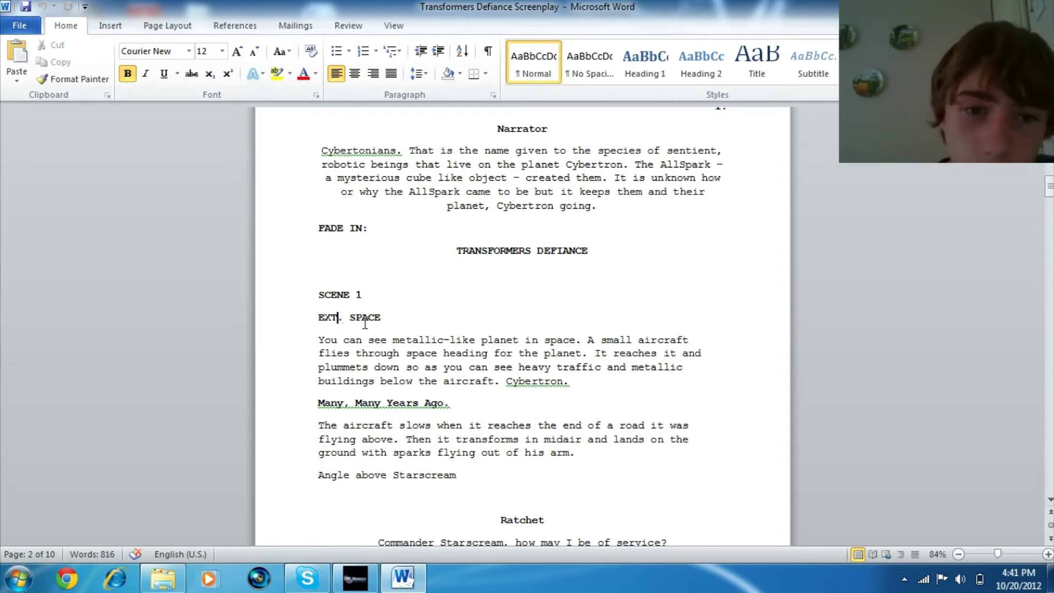
pyautogui.moveTo(352, 319); pyautogui.dragTo(384, 317)
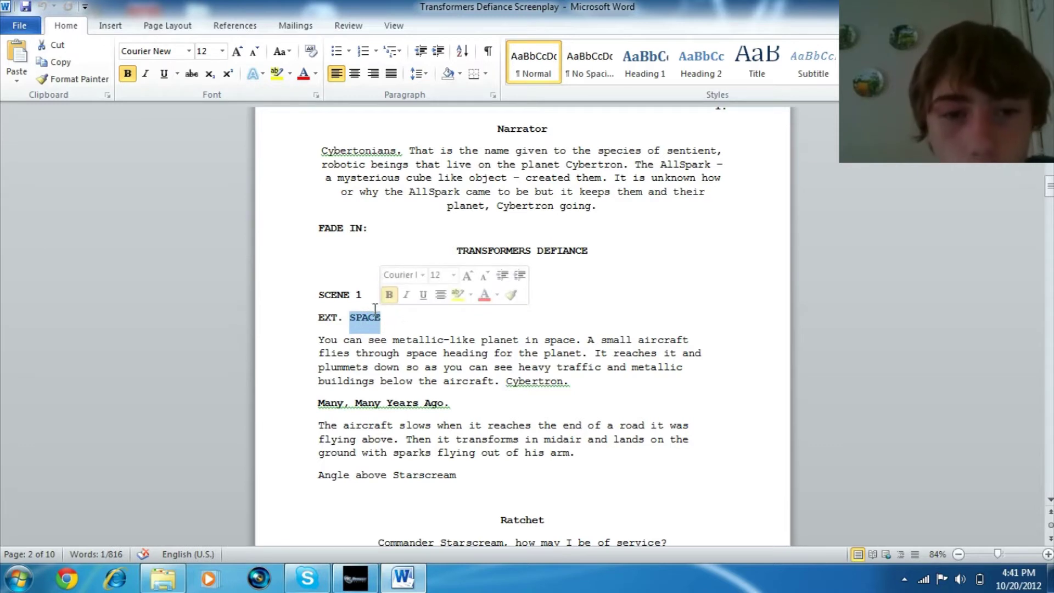
pyautogui.click(355, 297)
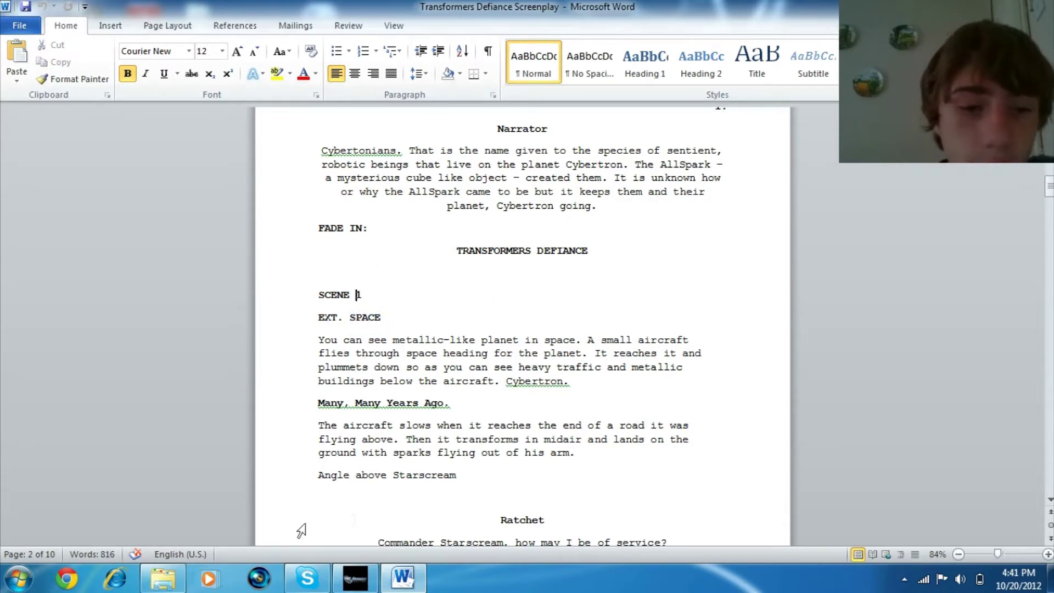
pyautogui.click(163, 580)
pyautogui.click(11, 29)
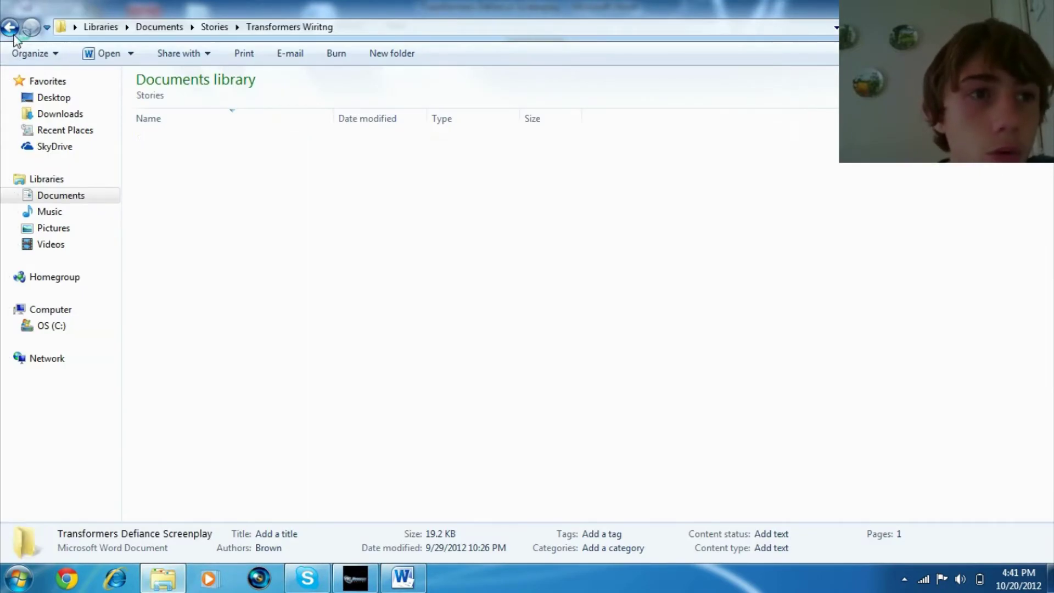
pyautogui.click(403, 580)
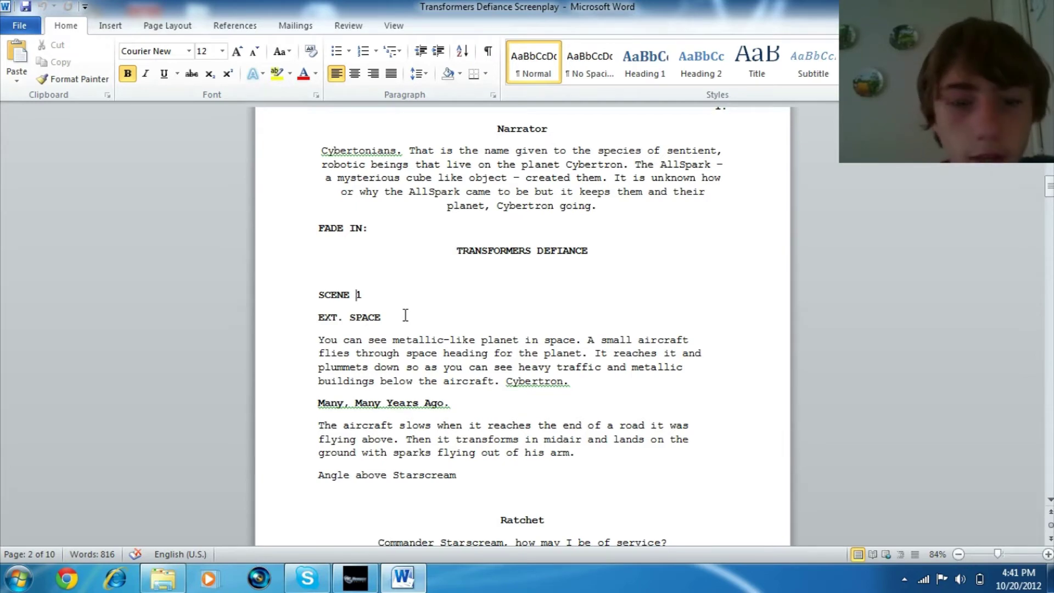
pyautogui.scroll(-2, 321, 354)
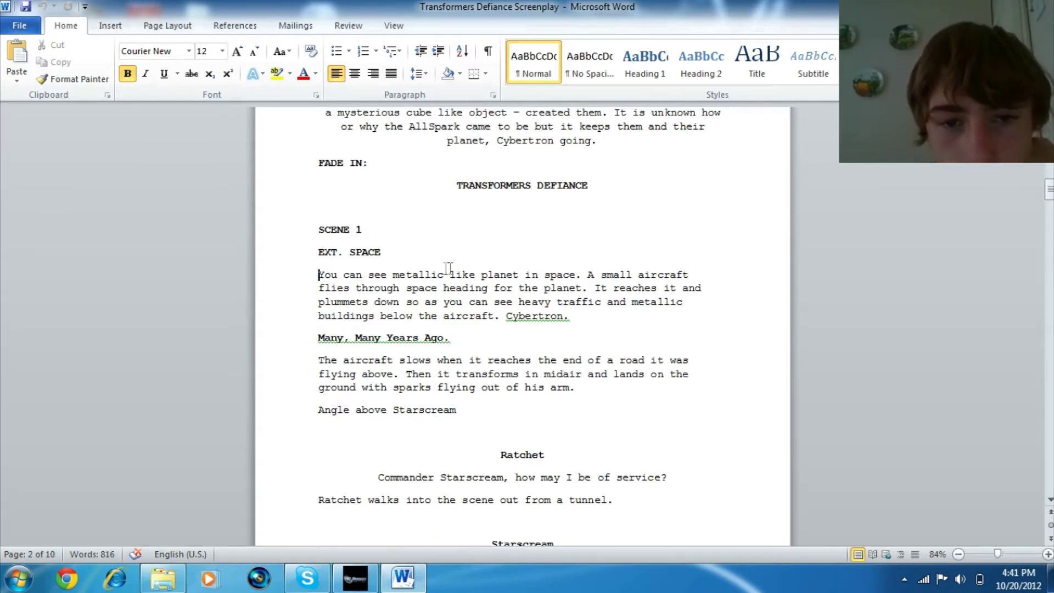
pyautogui.moveTo(449, 268); pyautogui.dragTo(626, 278)
pyautogui.click(501, 316)
pyautogui.scroll(-1, 486, 347)
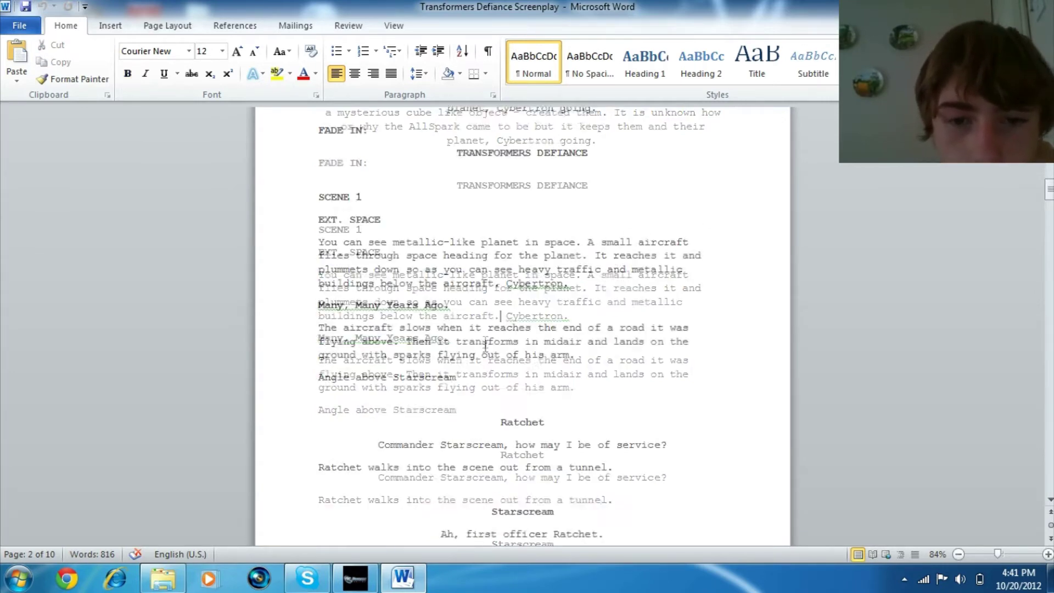
pyautogui.scroll(-2, 487, 344)
pyautogui.moveTo(342, 182); pyautogui.dragTo(579, 181)
pyautogui.click(579, 182)
pyautogui.moveTo(356, 191); pyautogui.dragTo(592, 194)
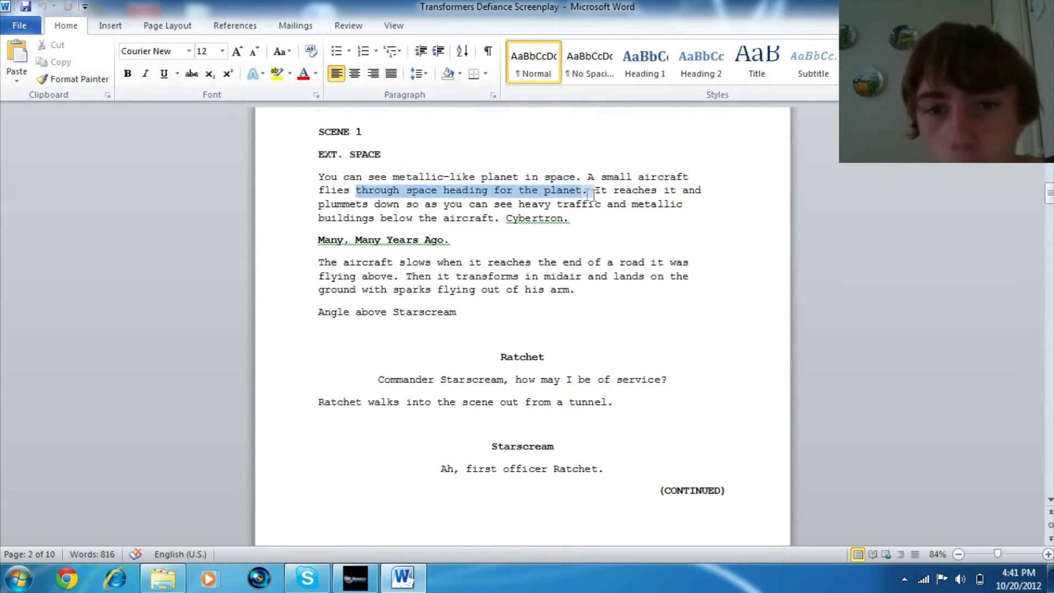
pyautogui.click(572, 223)
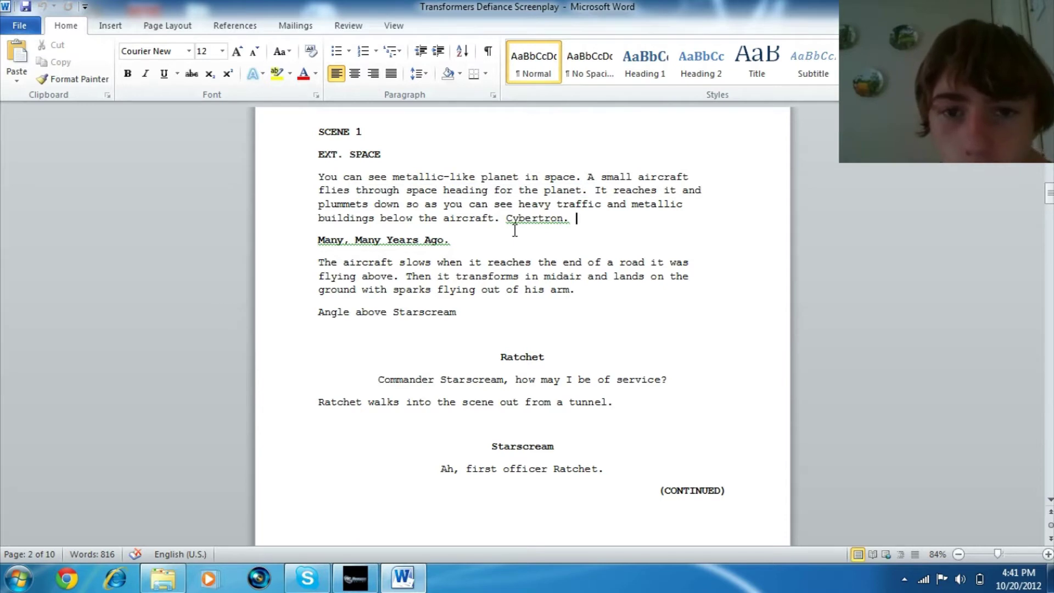
pyautogui.scroll(-2, 500, 351)
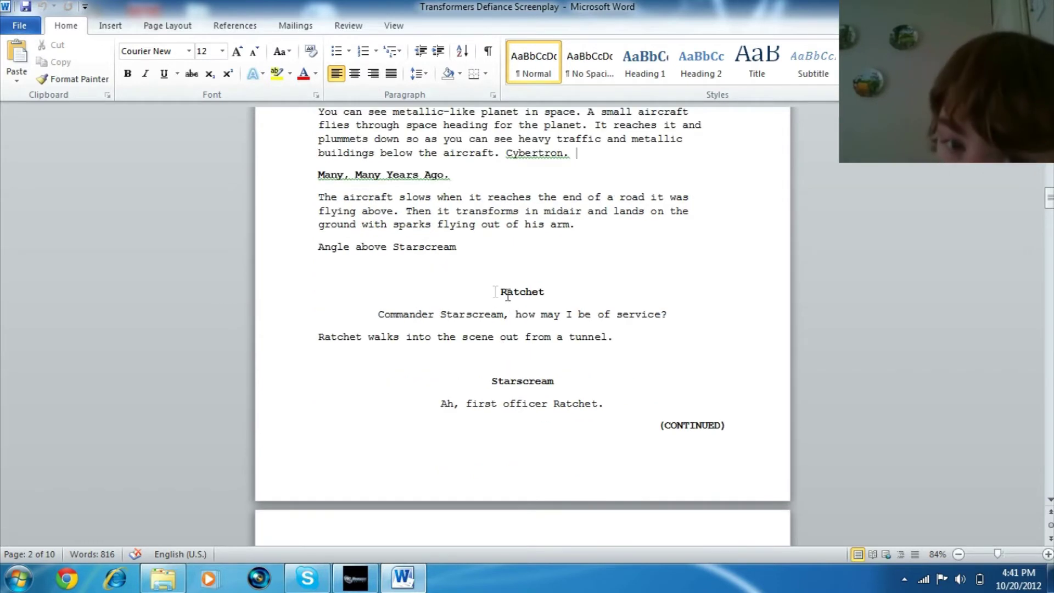
pyautogui.moveTo(501, 290); pyautogui.dragTo(572, 290)
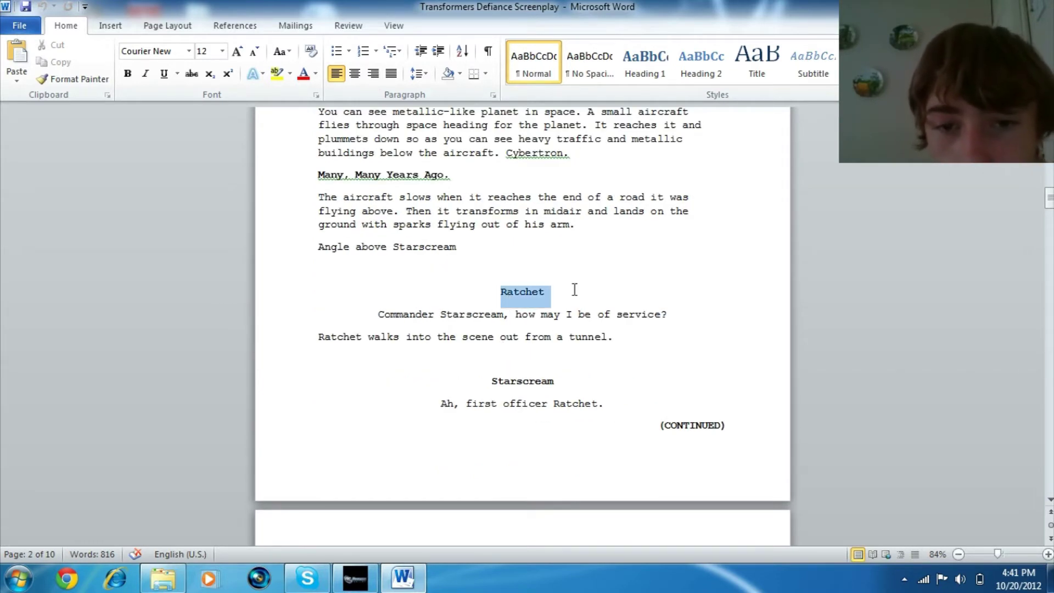
pyautogui.click(571, 295)
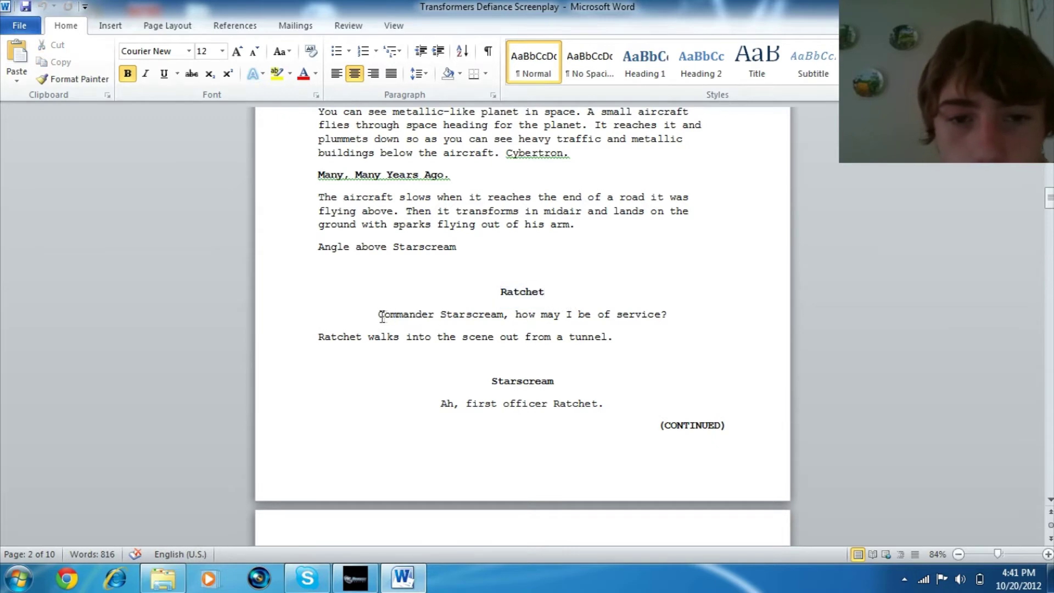
pyautogui.moveTo(381, 316)
pyautogui.mouseDown()
pyautogui.moveTo(674, 313)
pyautogui.moveTo(531, 316)
pyautogui.mouseUp()
pyautogui.click(607, 302)
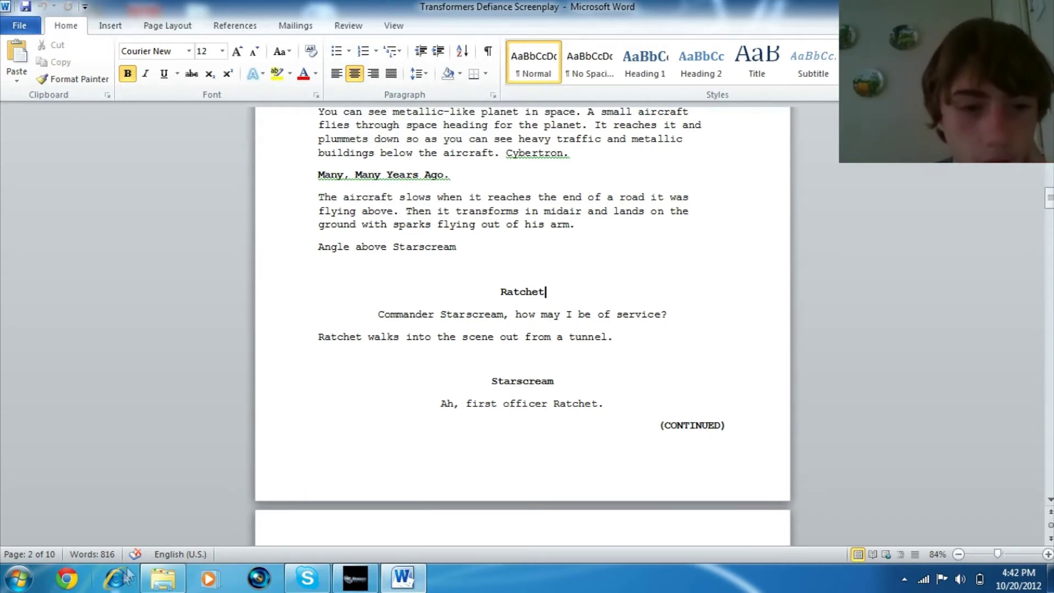
pyautogui.click(163, 578)
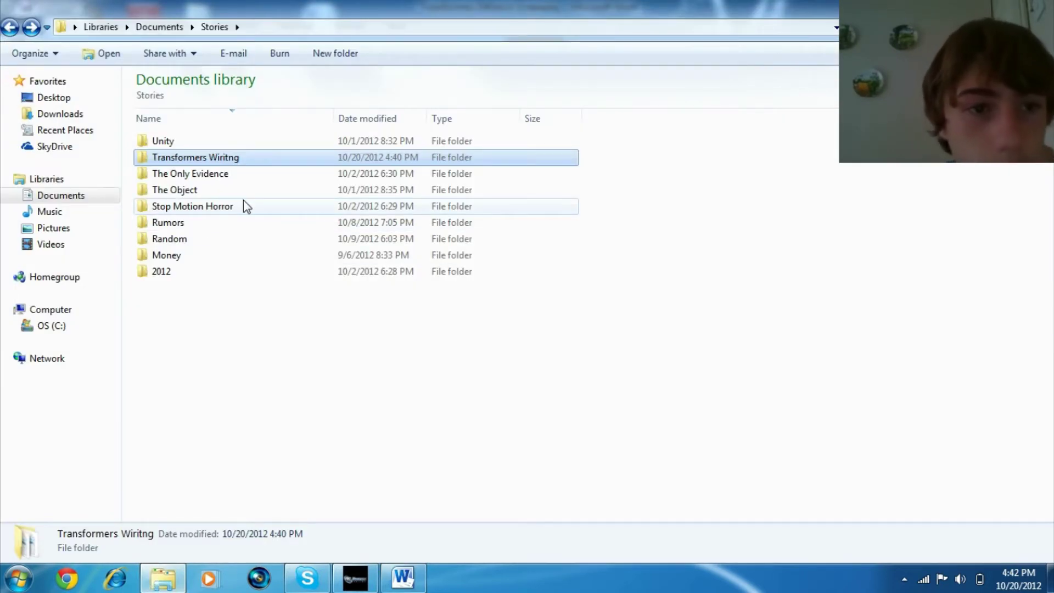
# Open THE ONLY EVIDENCE from its folder and place the cursor in Scene 1's EXT. heading
pyautogui.doubleClick(226, 179)
pyautogui.click(221, 149)
pyautogui.doubleClick(220, 151)
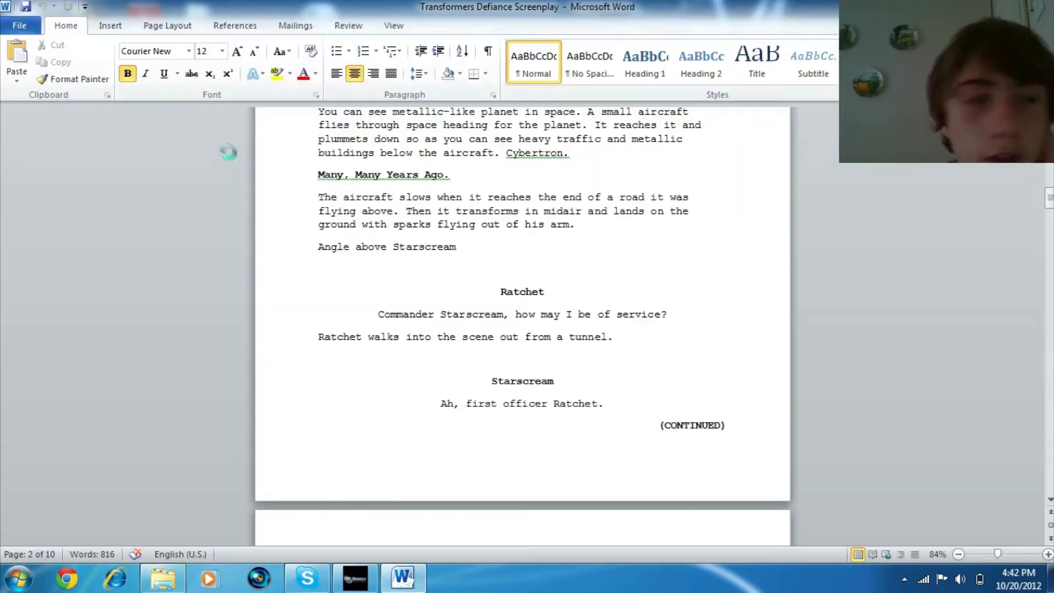
pyautogui.scroll(-3, 445, 319)
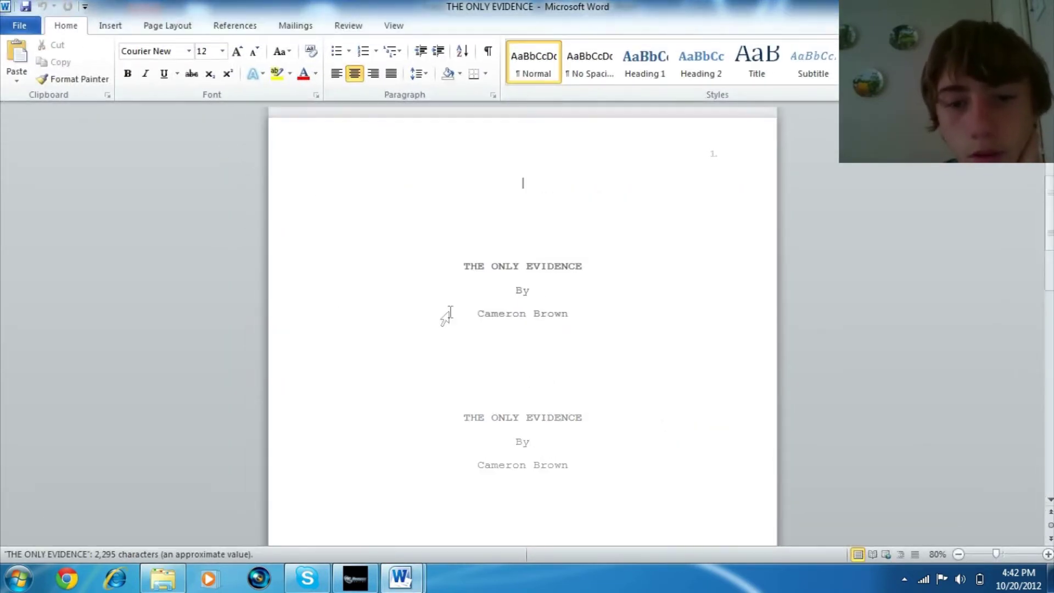
pyautogui.scroll(-5, 442, 313)
pyautogui.scroll(-3, 442, 308)
pyautogui.scroll(-5, 436, 316)
pyautogui.scroll(3, 437, 317)
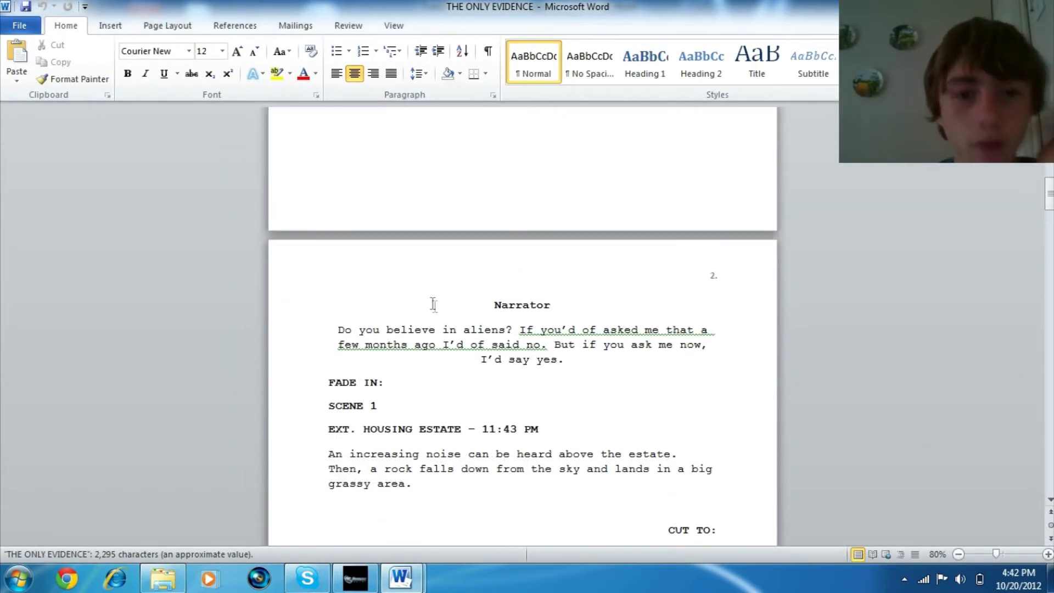
pyautogui.scroll(-2, 428, 310)
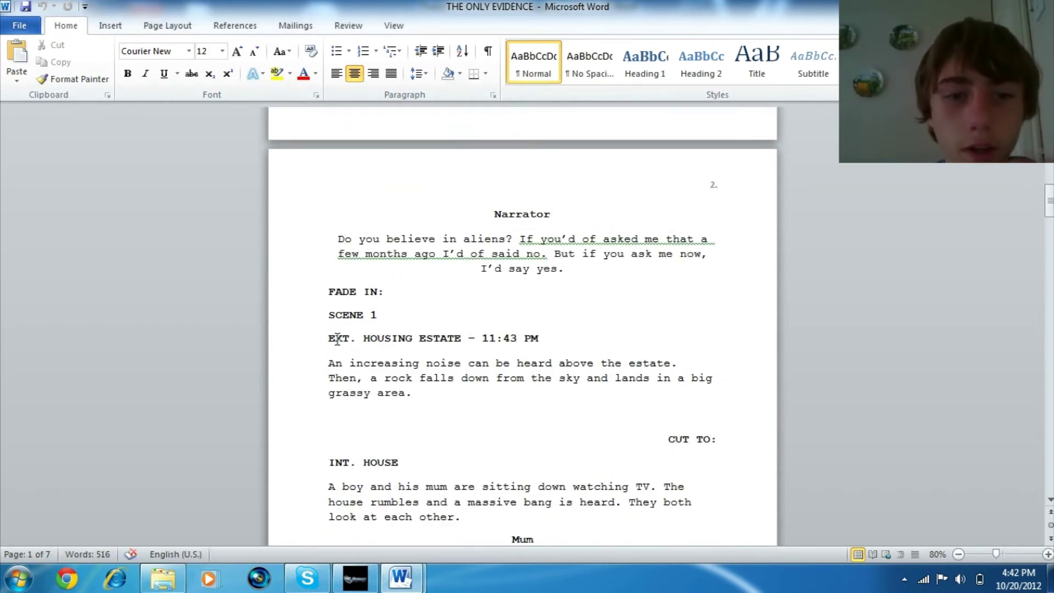
pyautogui.moveTo(335, 338); pyautogui.dragTo(349, 338)
pyautogui.click(392, 337)
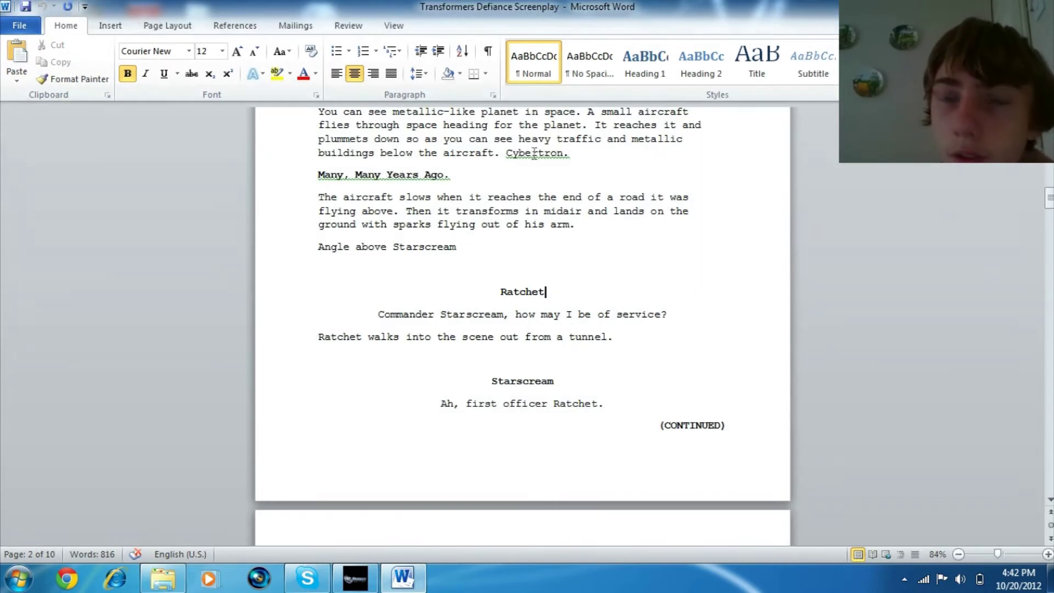
pyautogui.scroll(-5, 478, 375)
pyautogui.scroll(-3, 468, 373)
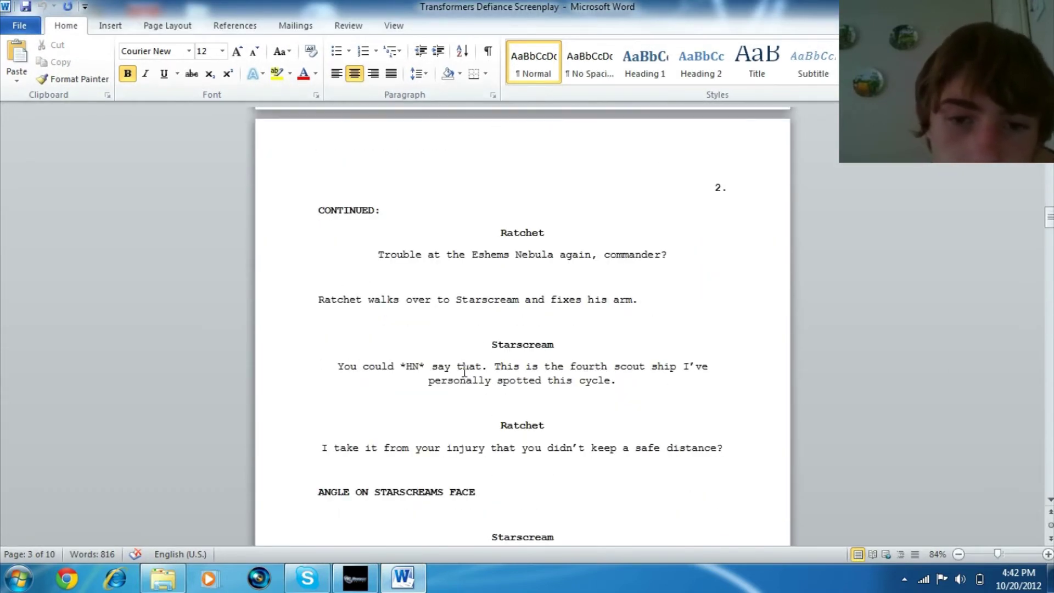
pyautogui.scroll(-3, 464, 372)
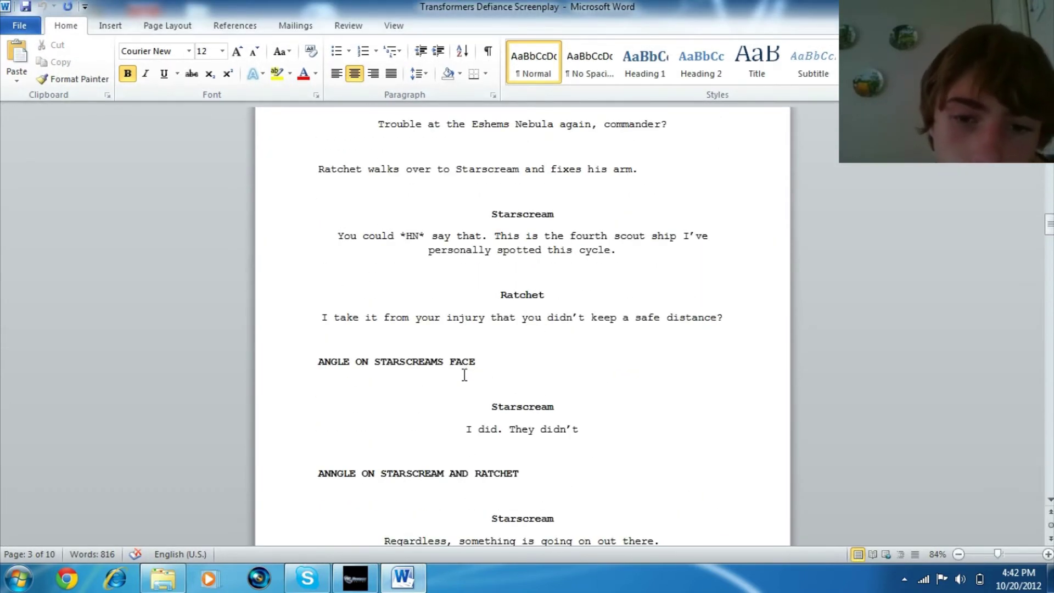
pyautogui.scroll(5, 461, 372)
pyautogui.scroll(5, 429, 371)
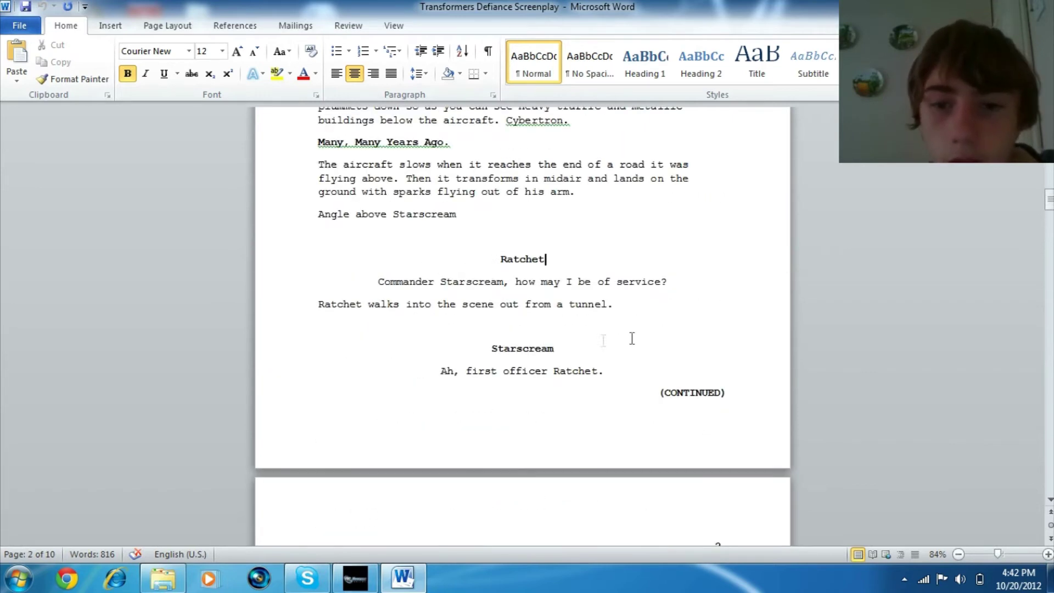